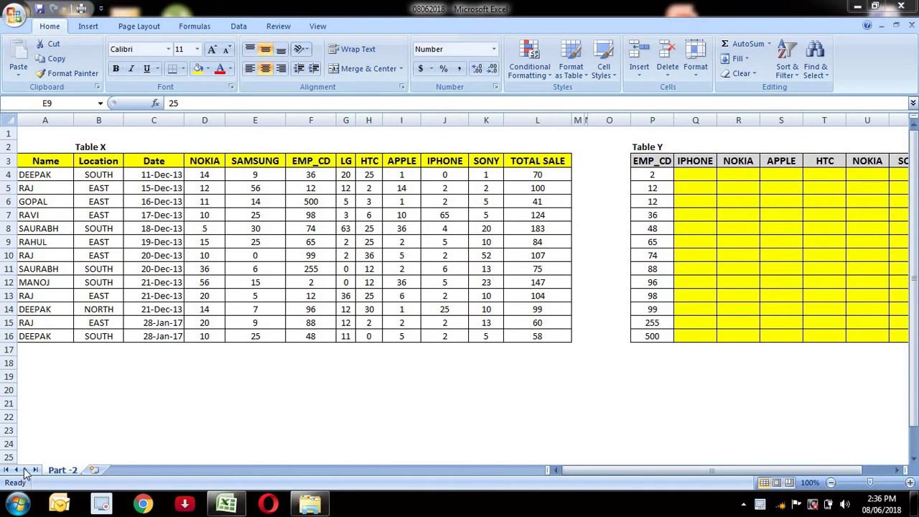
Survey Table Y's EMP_CD codes and IPHONE cells against Table X's Name, EMP_CD and SAMSUNG columns.
click(649, 173)
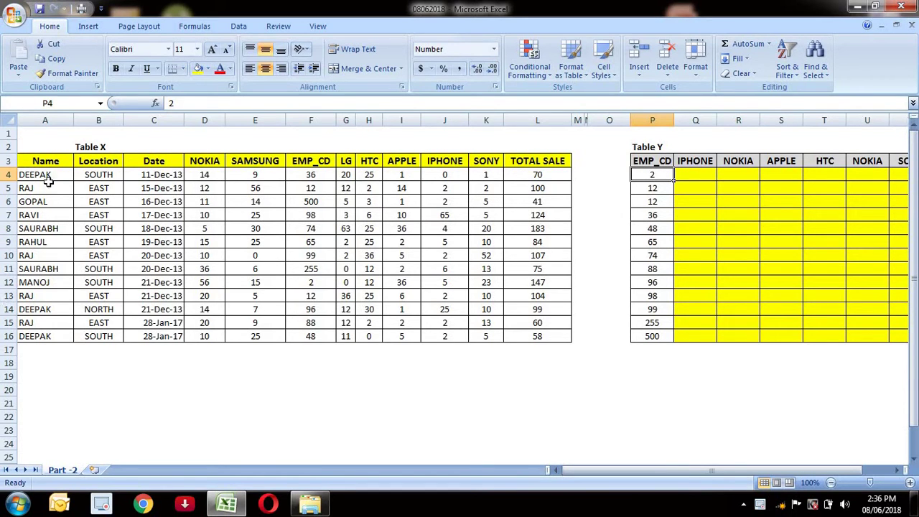
drag(45, 161, 44, 229)
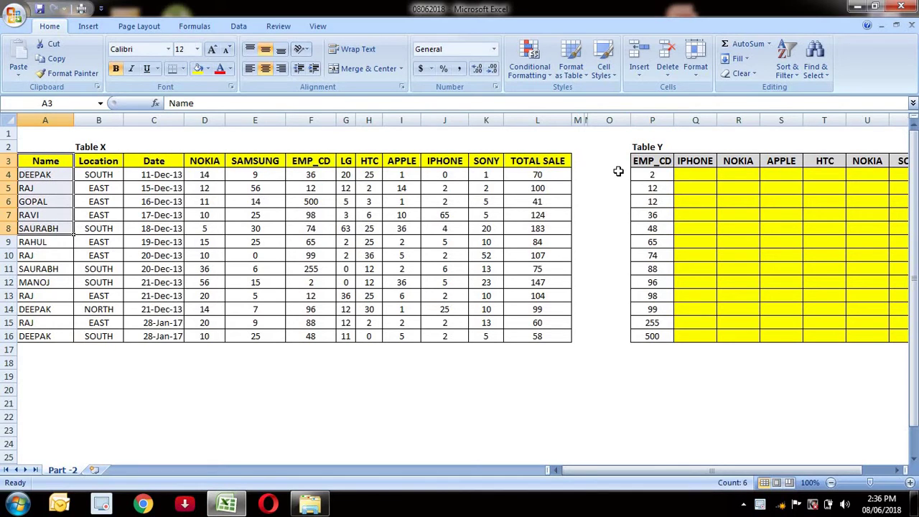
drag(643, 161, 646, 242)
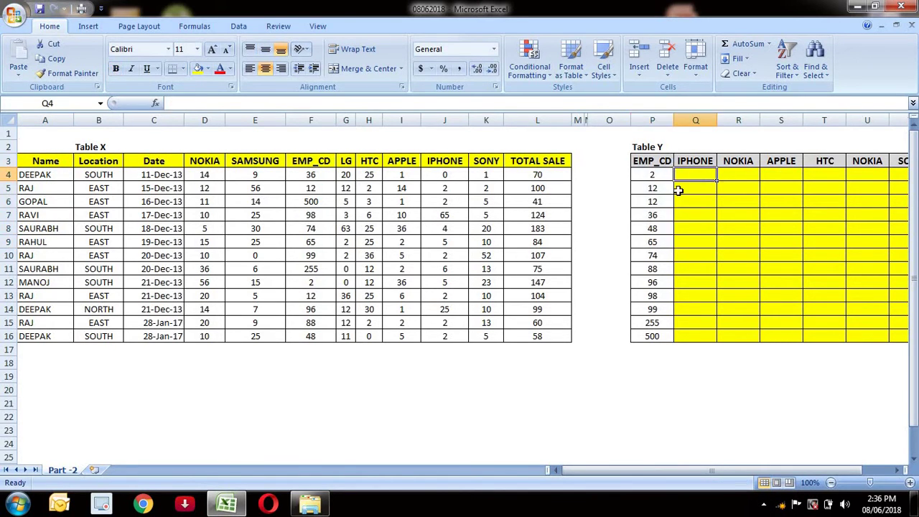
click(679, 175)
drag(646, 176, 681, 227)
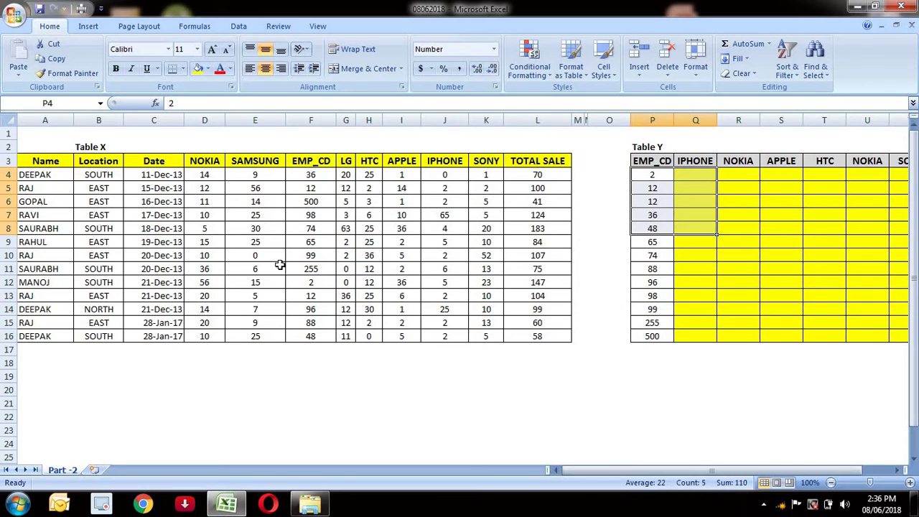
drag(311, 174, 280, 282)
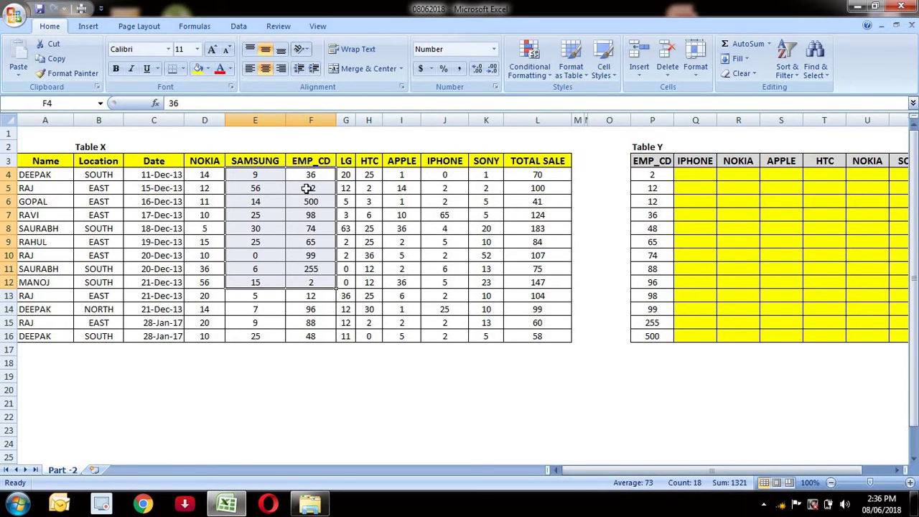
drag(311, 159, 311, 243)
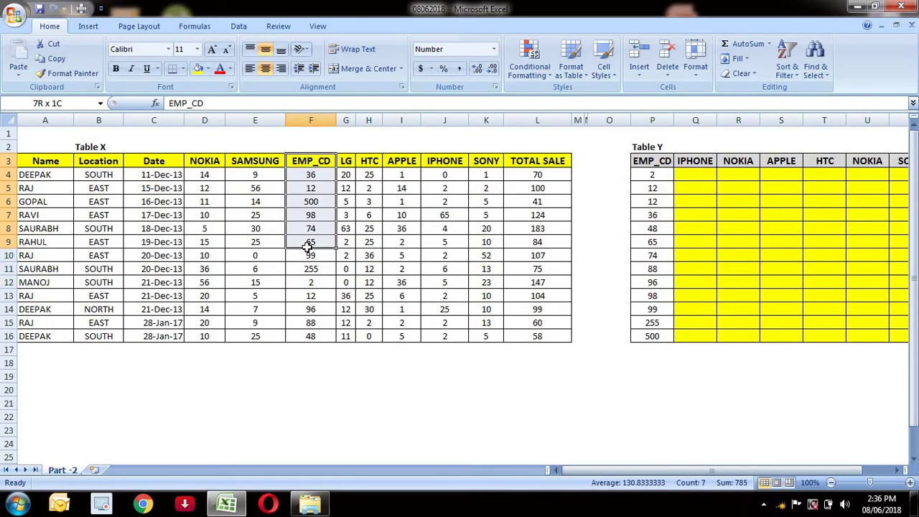
click(687, 166)
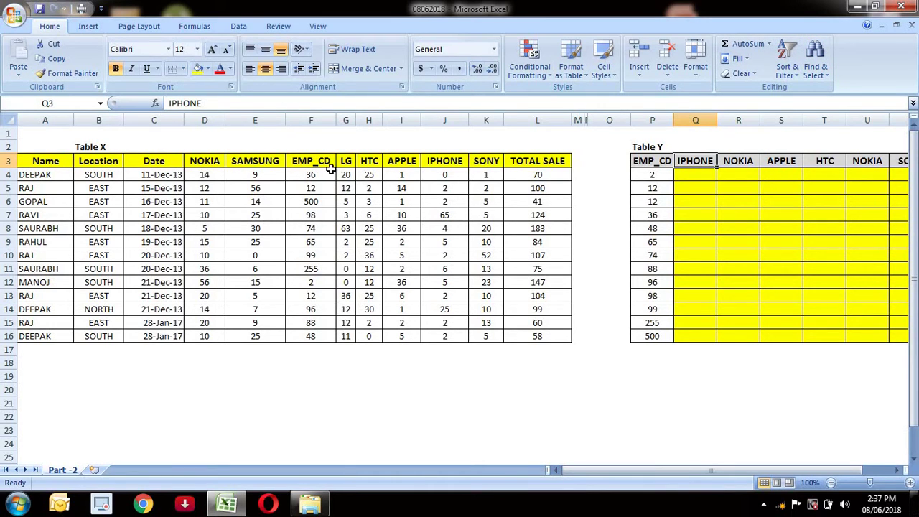
click(447, 161)
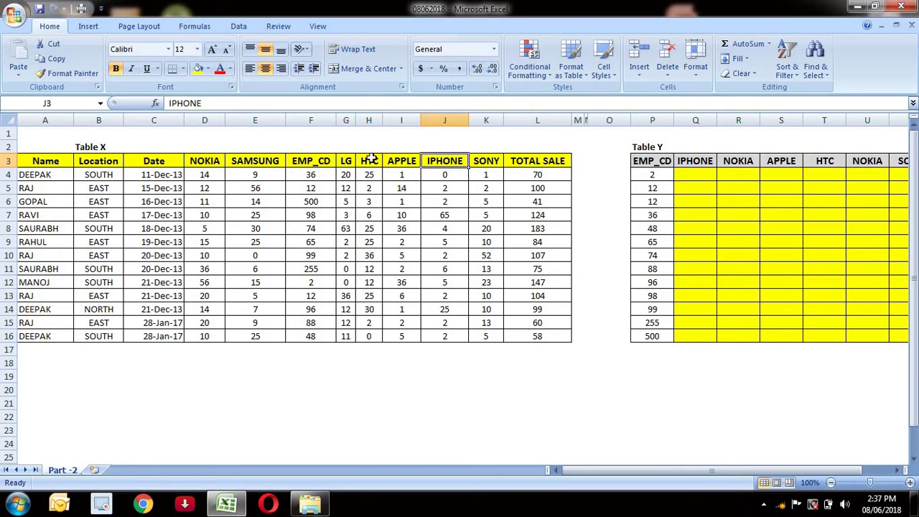
Compare brand headings across both tables, highlighting Table X's EMP_CD column and NOKIA sales.
click(688, 174)
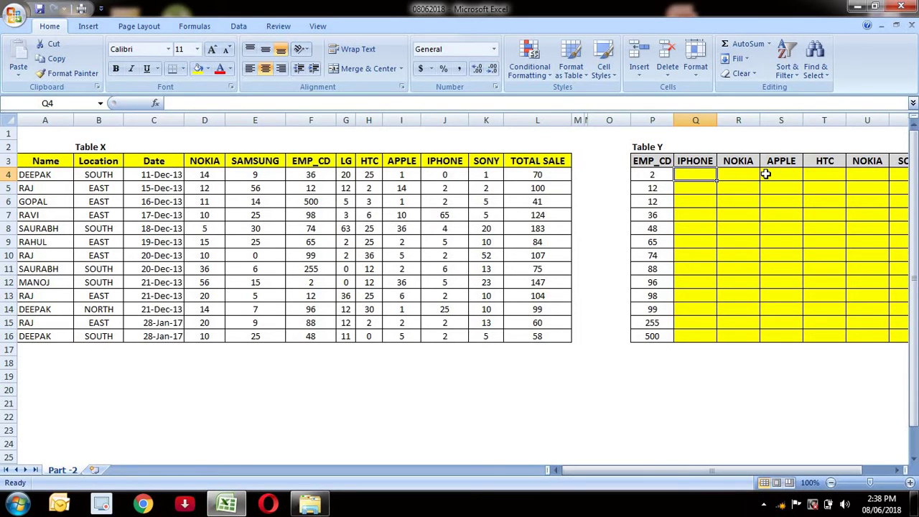
key(Left)
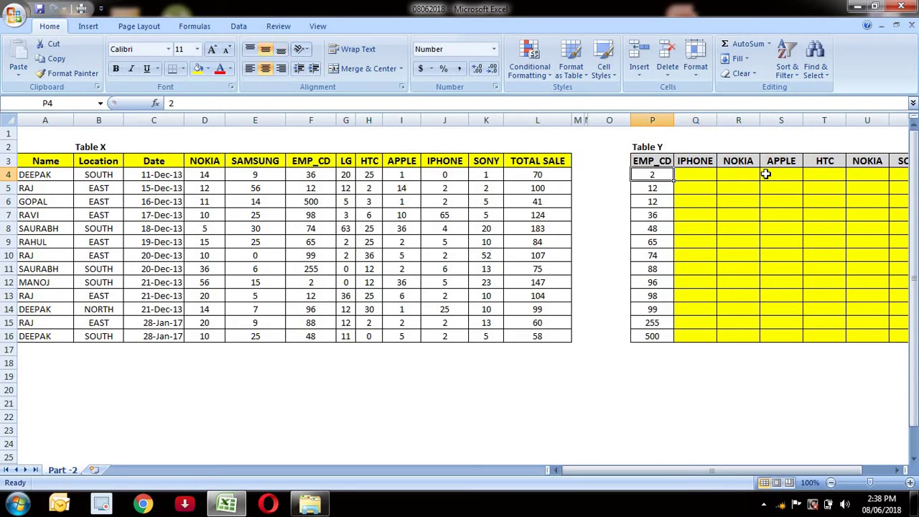
key(Right)
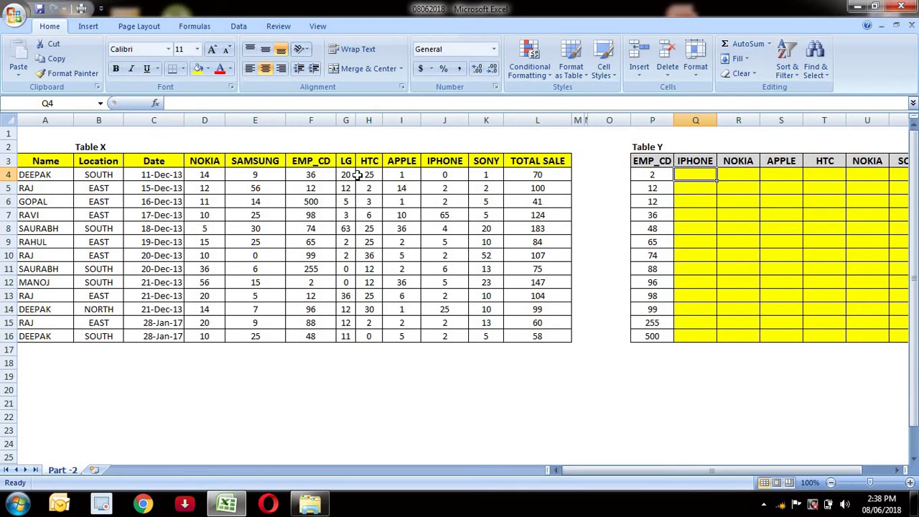
click(731, 160)
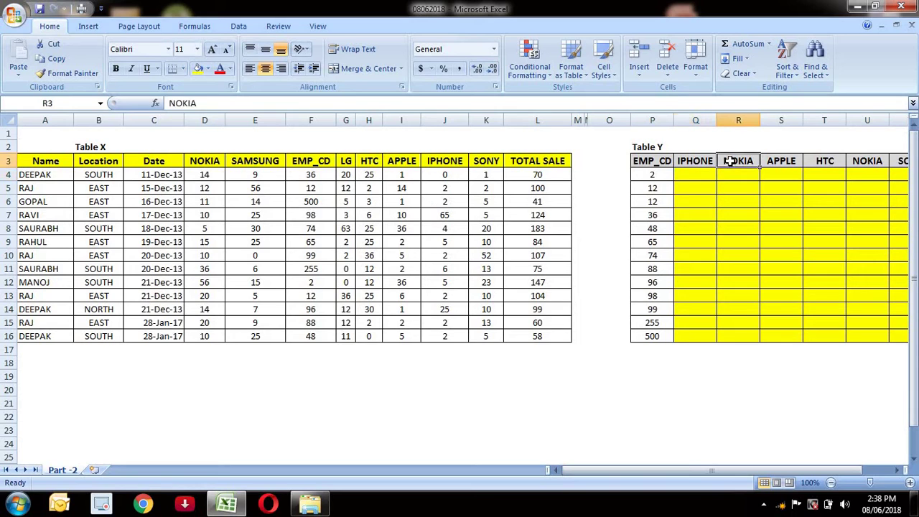
click(473, 163)
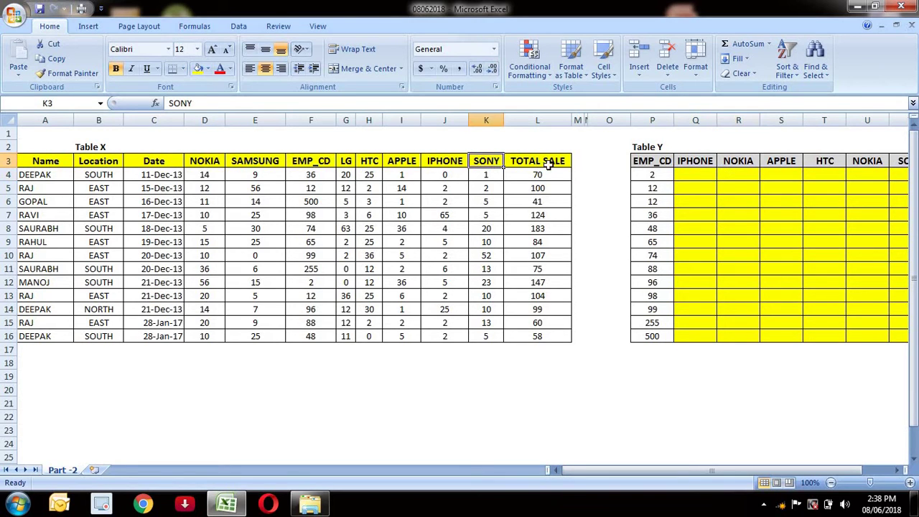
key(Left)
key(Left)
key(Left)
key(Down)
click(203, 163)
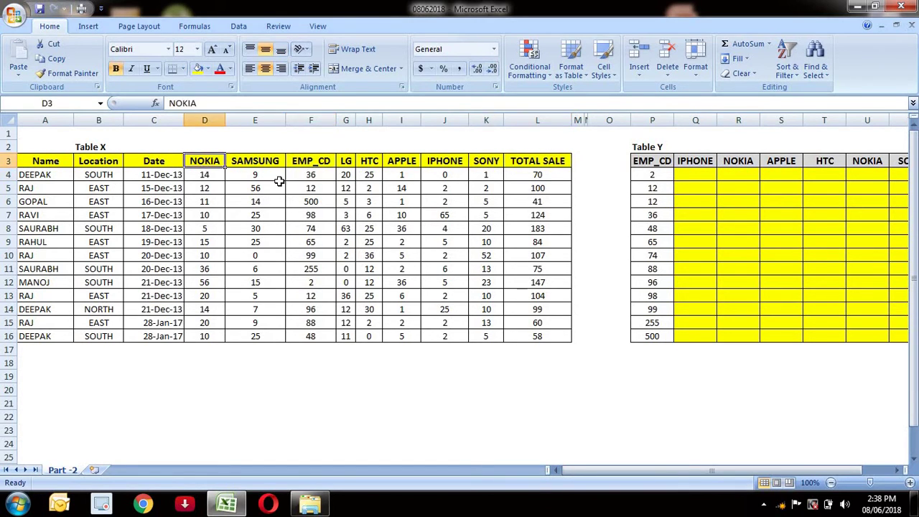
click(310, 158)
drag(310, 161, 310, 228)
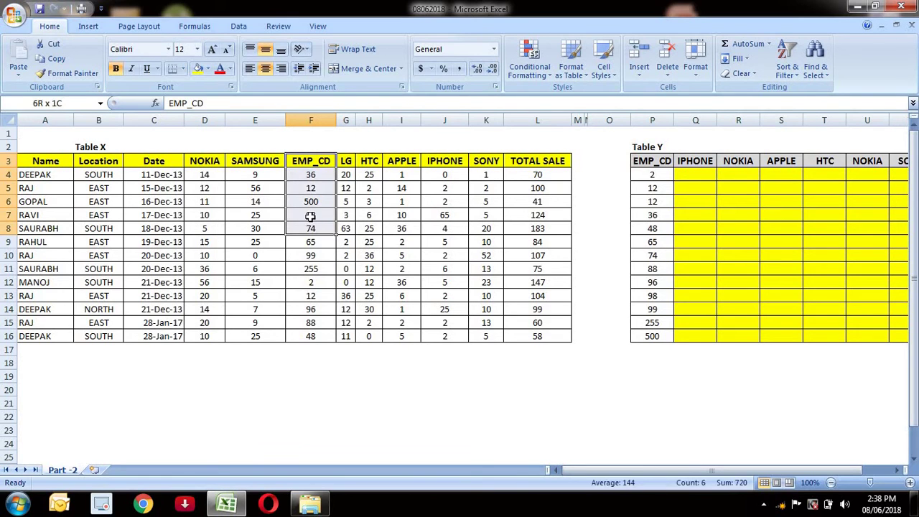
click(311, 228)
drag(210, 175, 207, 228)
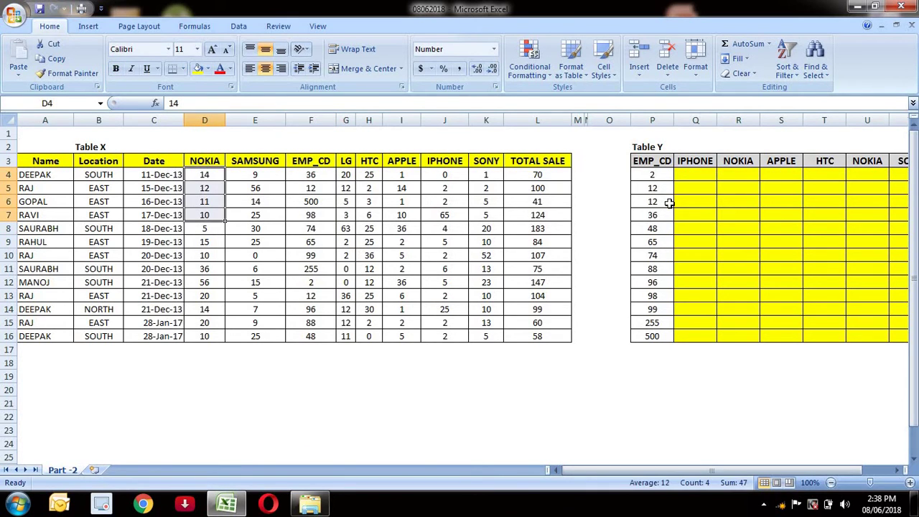
Review Table Y's APPLE, HTC, IPHONE and NOKIA cells, then inspect cells C6 and D5 in Table X.
click(796, 161)
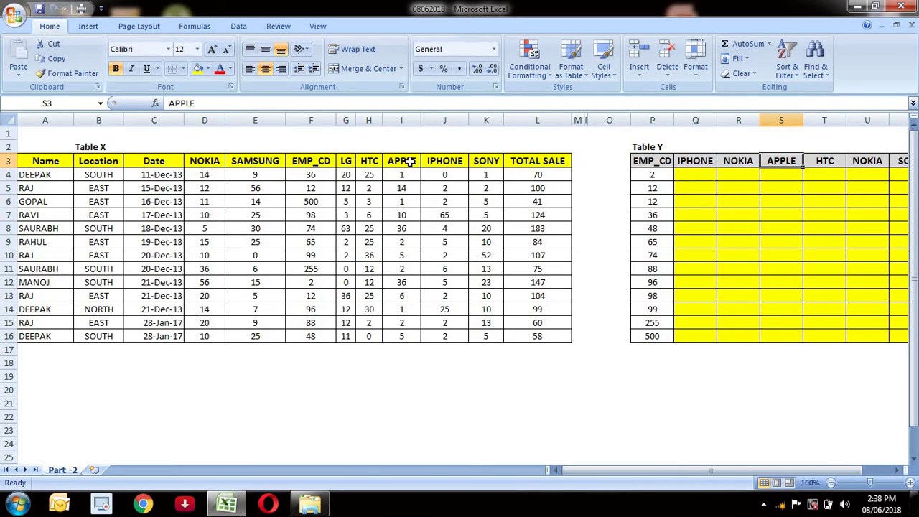
drag(401, 160, 407, 205)
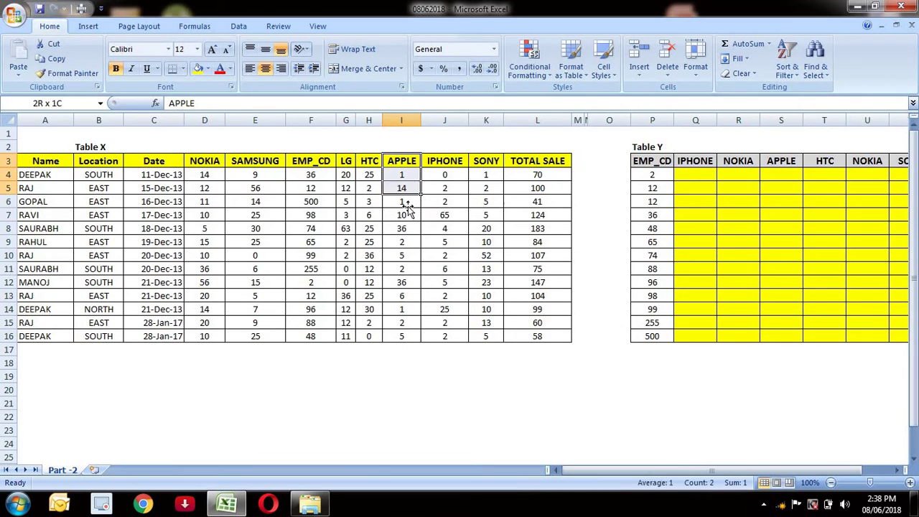
click(826, 174)
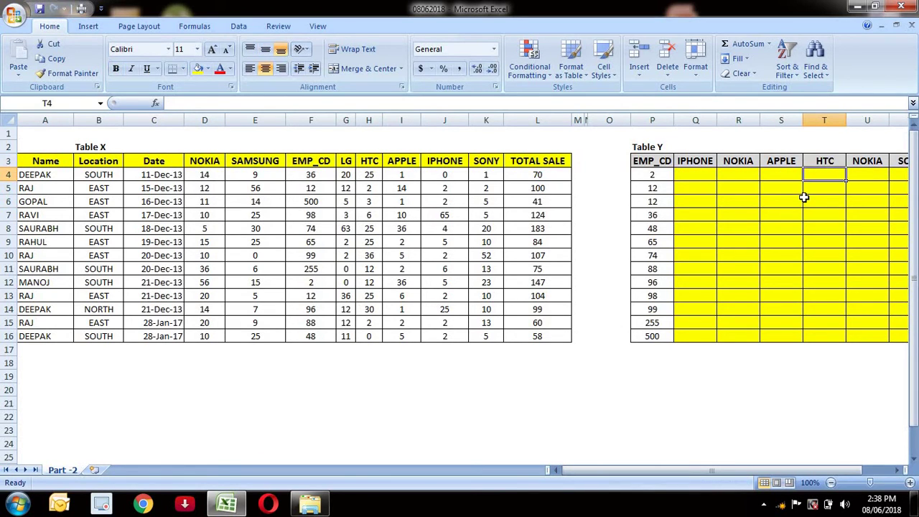
click(702, 185)
click(747, 174)
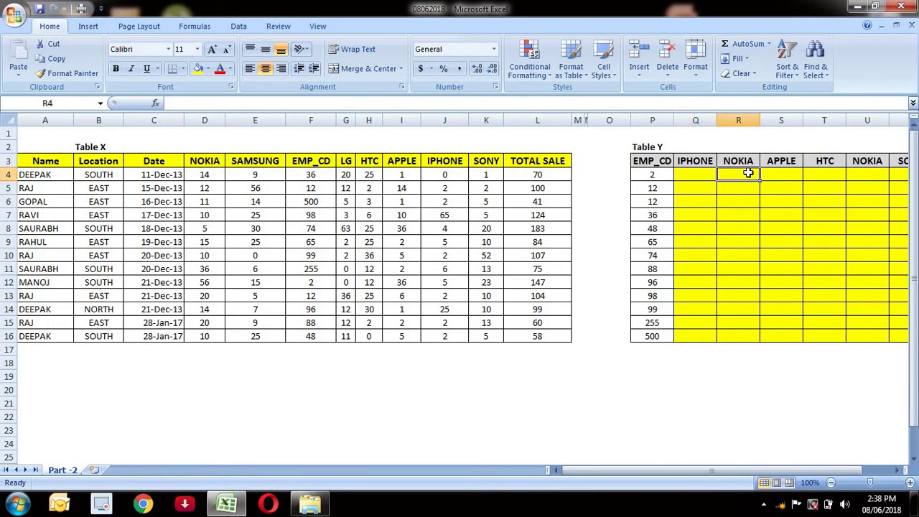
click(773, 174)
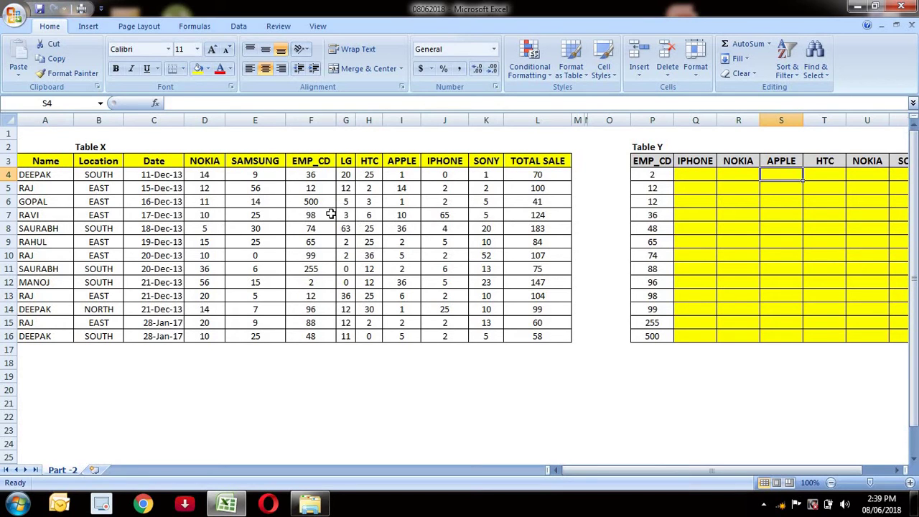
click(397, 171)
click(144, 204)
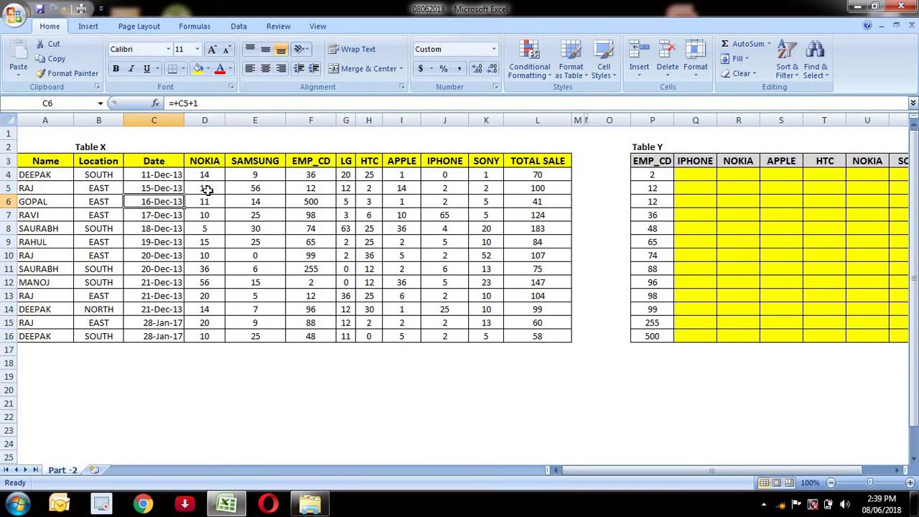
click(207, 189)
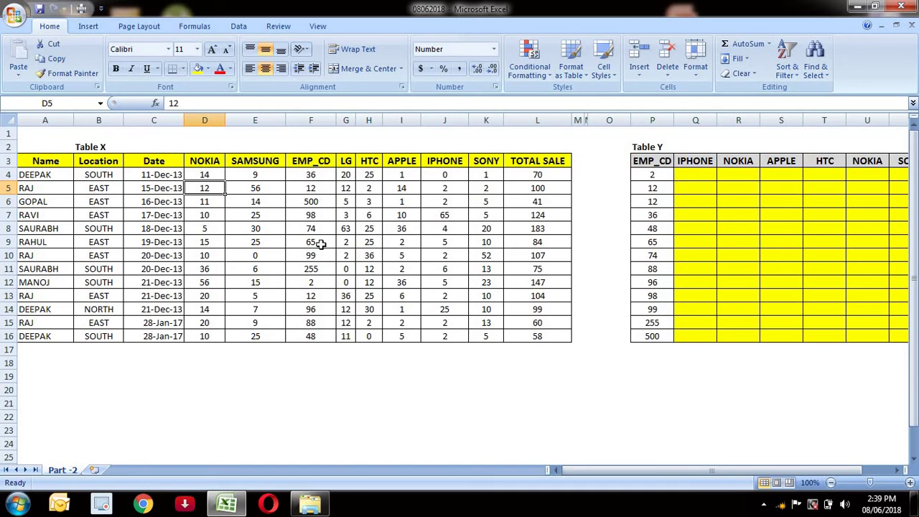
In Q4, start =INDEX($A$3:$L$16,MATCH( using all of Table X as an absolute range.
click(694, 178)
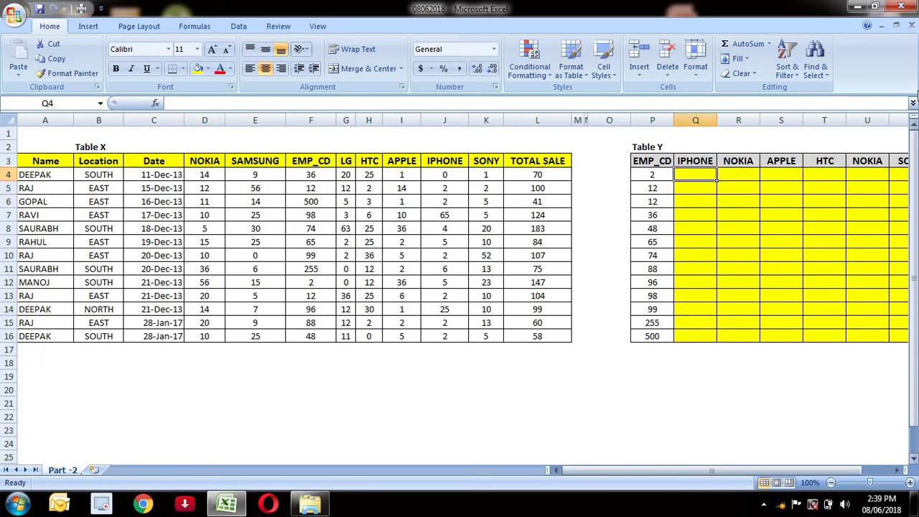
text(=)
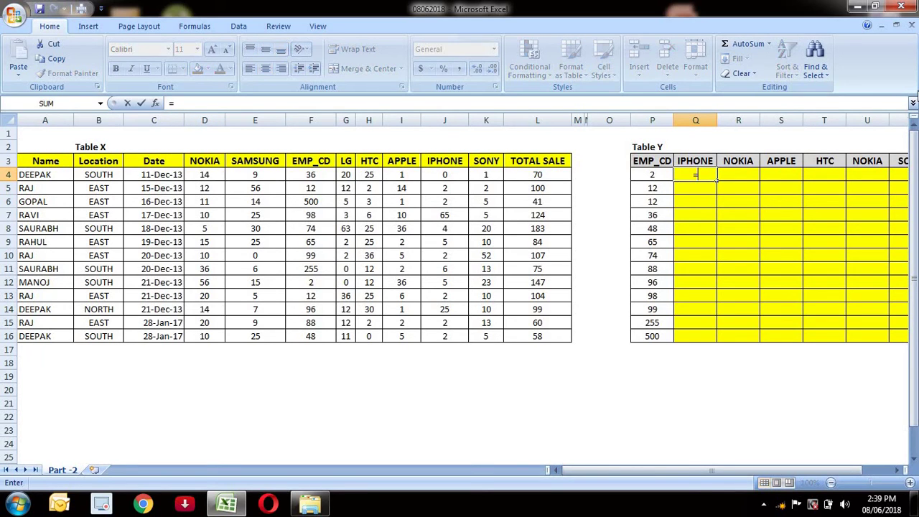
text(ind)
key(Tab)
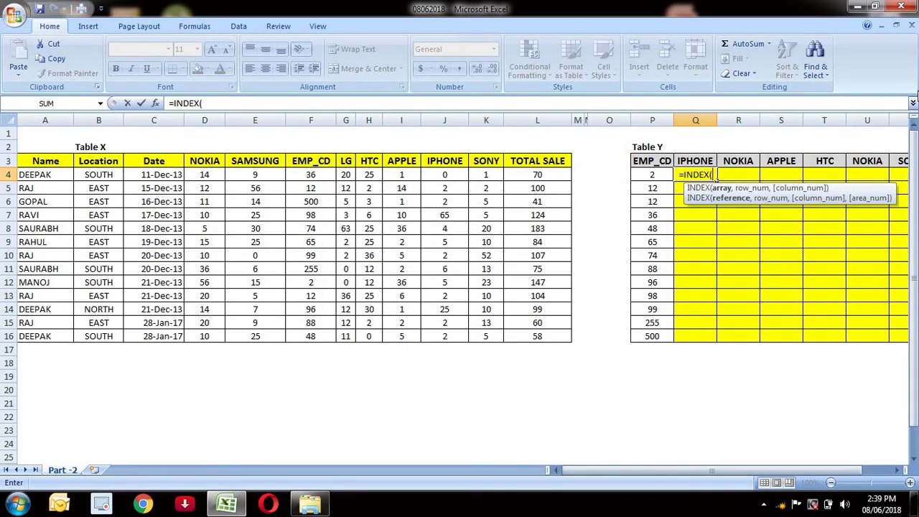
click(45, 175)
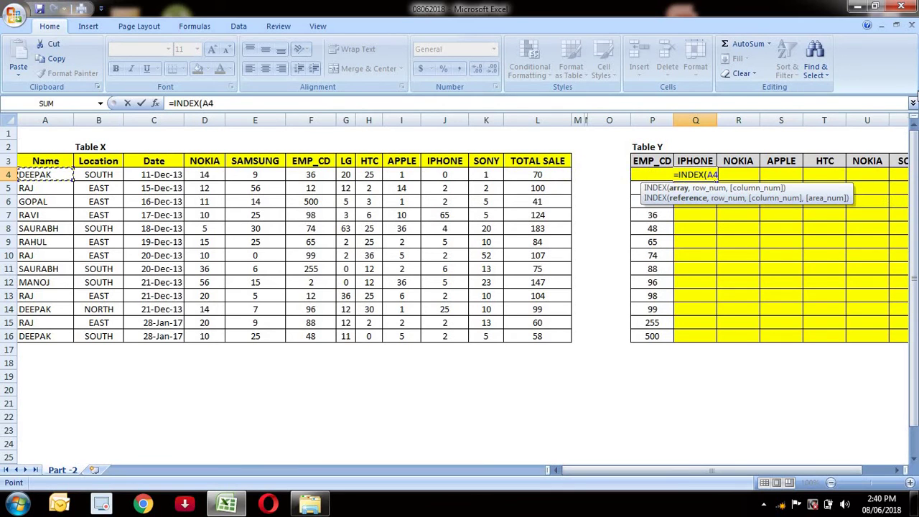
drag(45, 161, 567, 337)
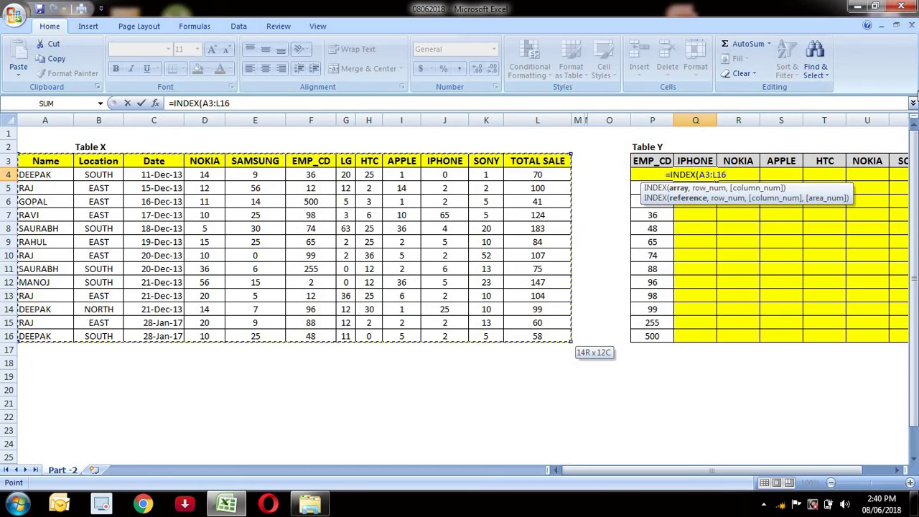
key(F4)
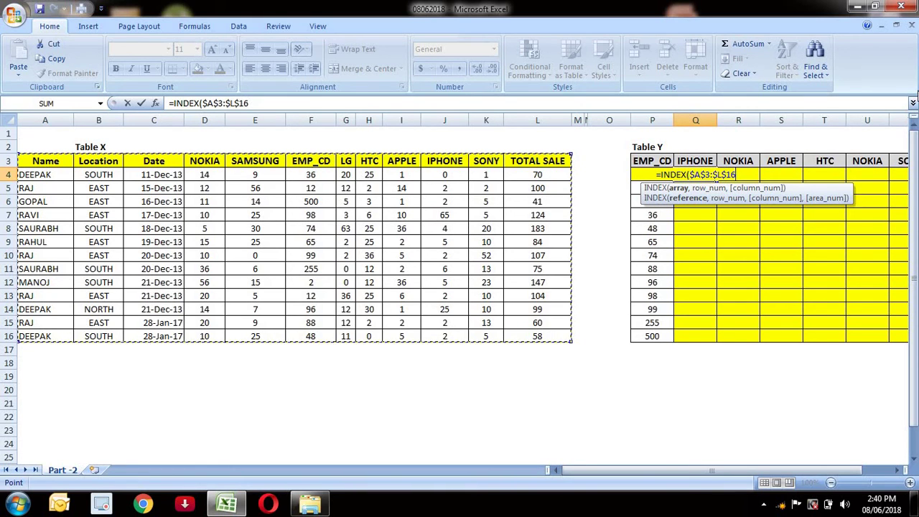
text(,)
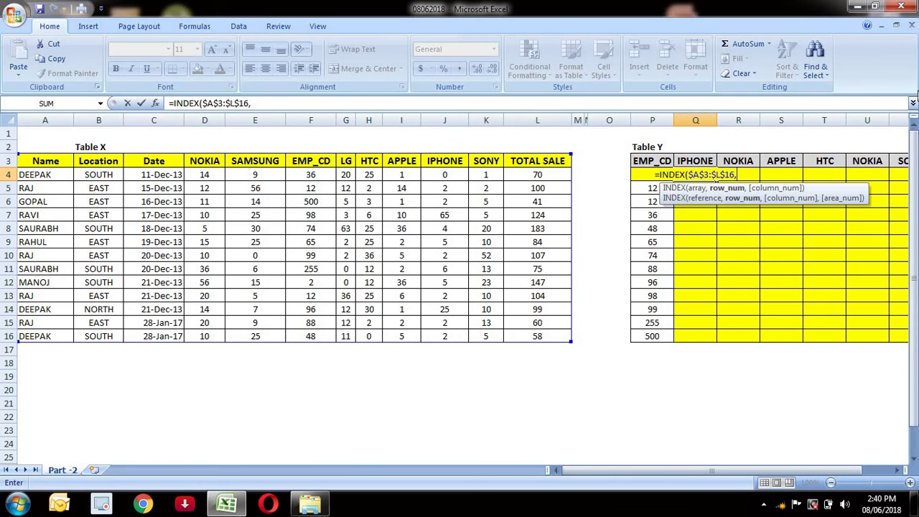
text(m)
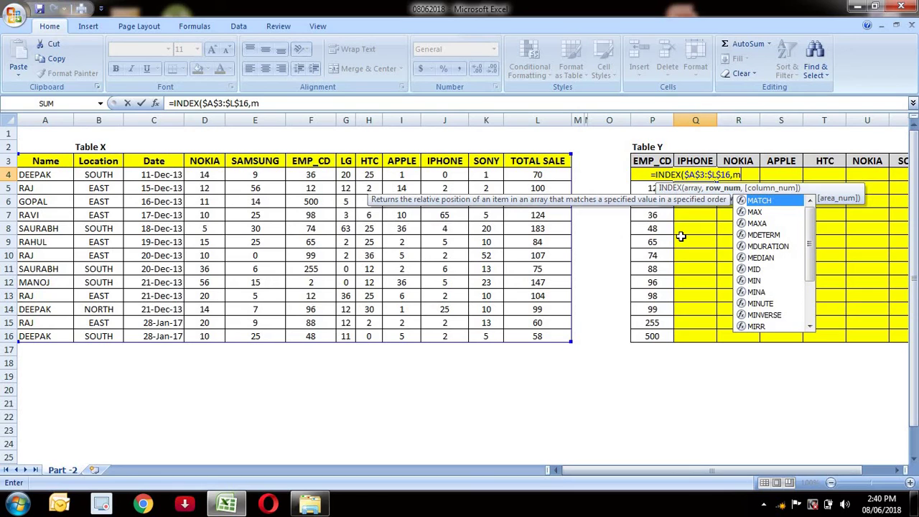
key(Tab)
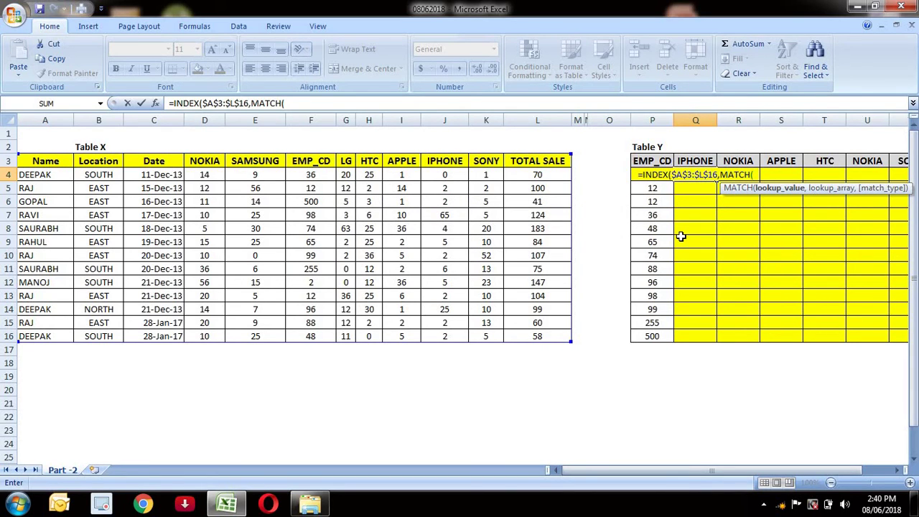
Use P4 as the MATCH lookup value, column-locked as $P4, followed by a comma.
key(Left)
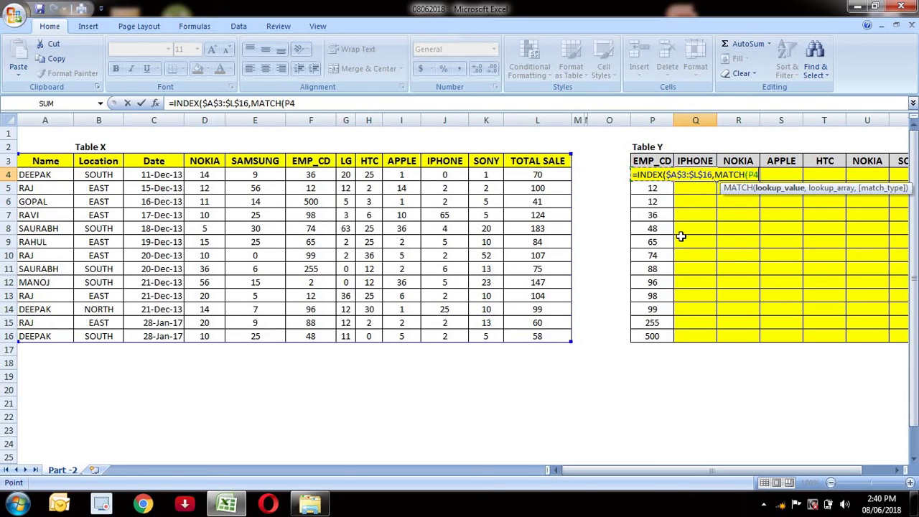
key(F4)
key(F4)
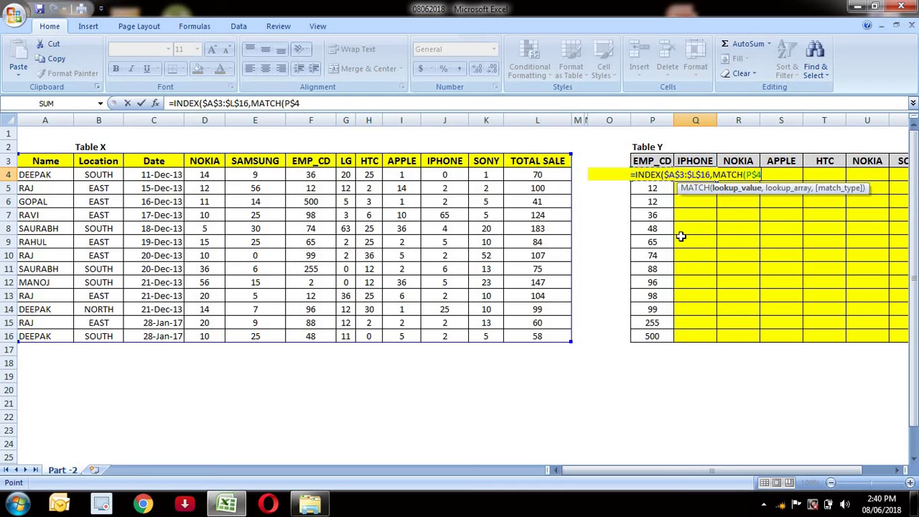
key(F4)
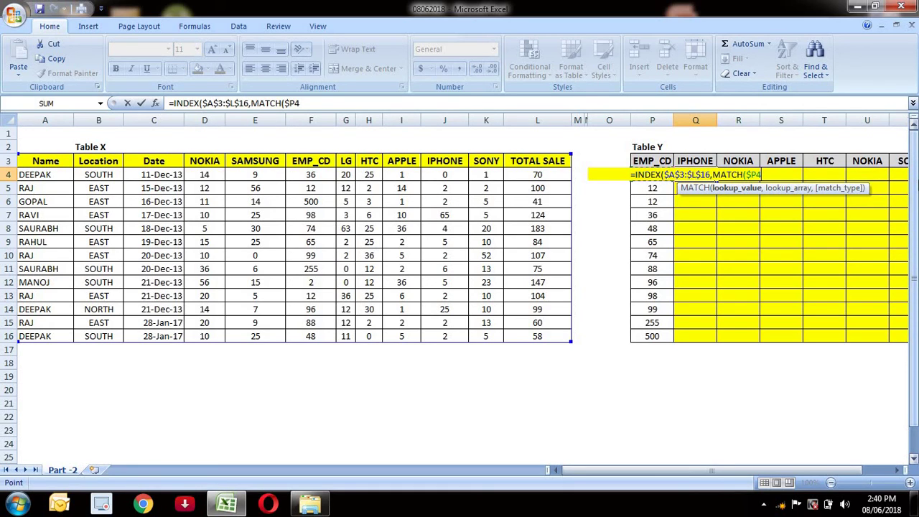
text(,)
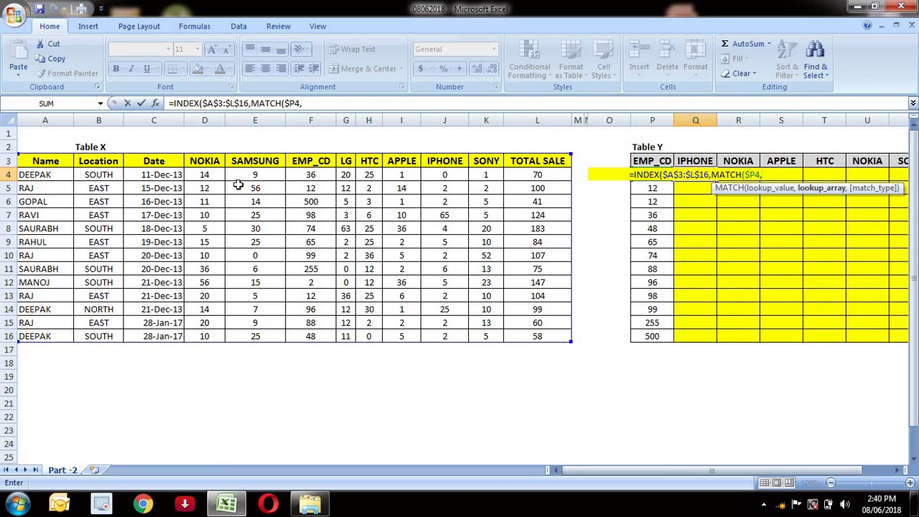
Set the MATCH lookup array to $F$3:$F$16 with exact match type 0 and close it.
click(313, 162)
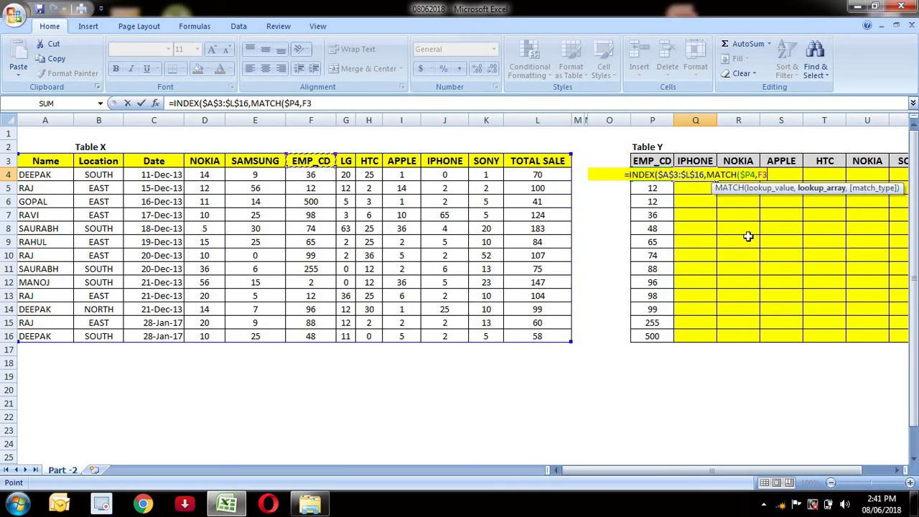
key(ctrl+shift+Down)
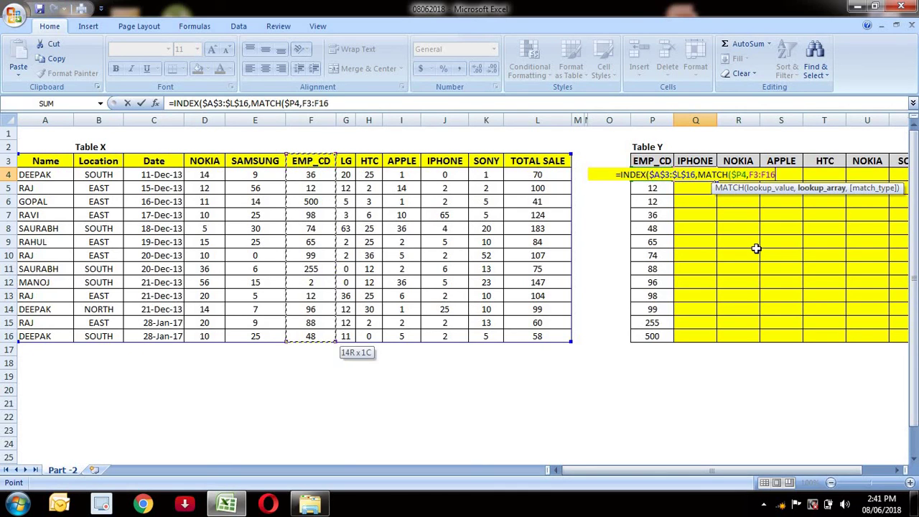
key(F4)
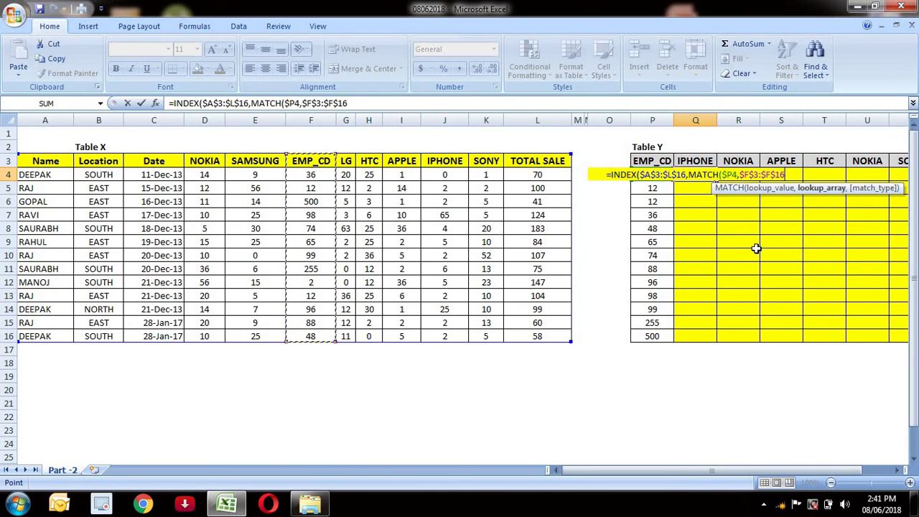
text(,)
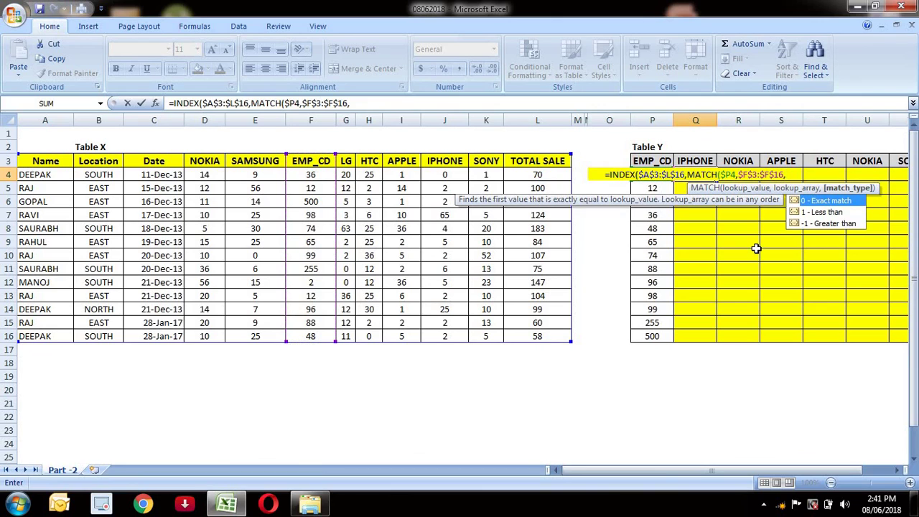
text(0)
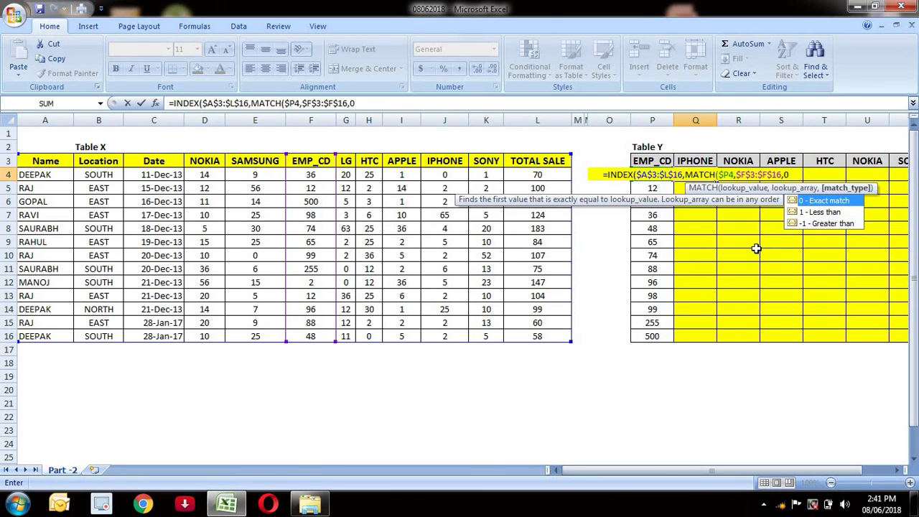
text())
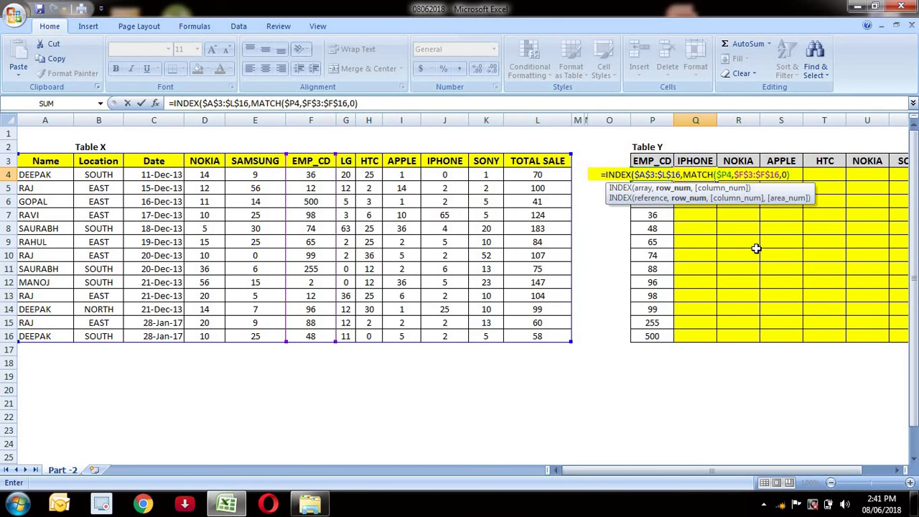
text(,)
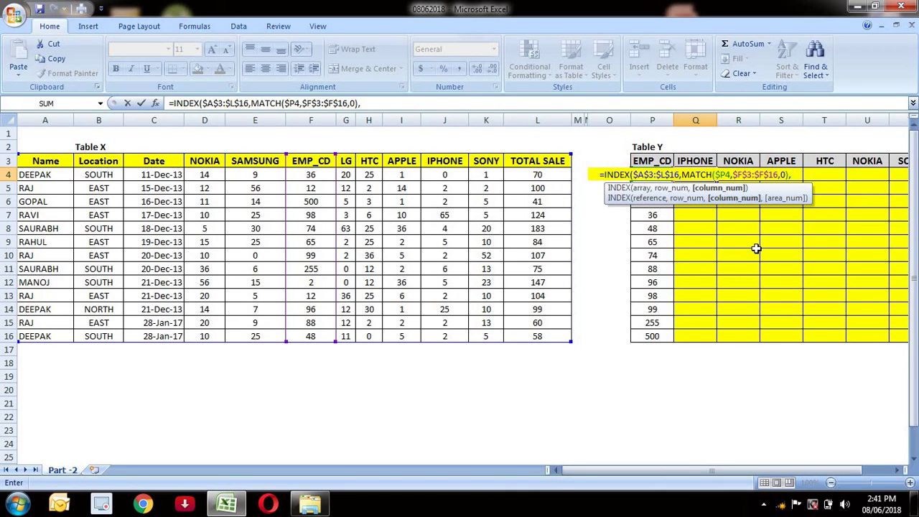